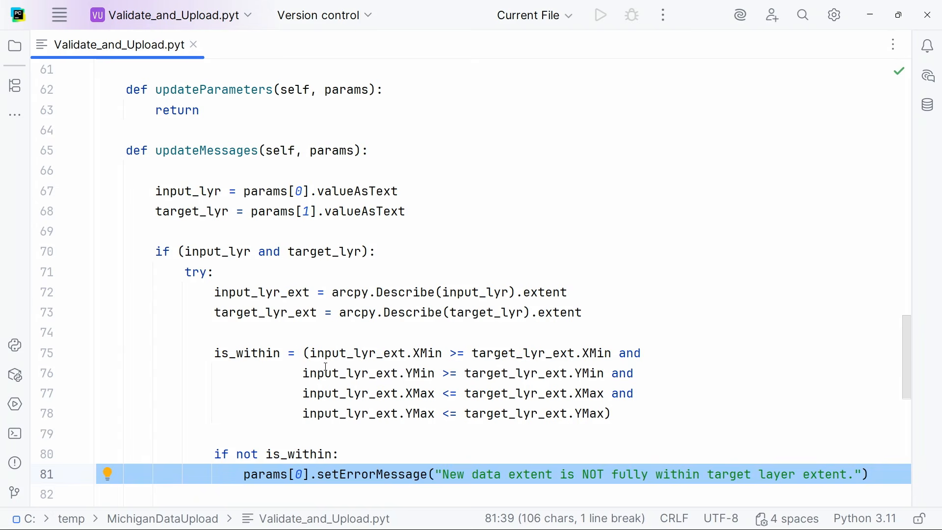
Switch to ArcGIS Pro and publish the Validate_and_Upload.pyt toolbox as a web tool with the Validate capability enabled
drag(300, 351, 619, 415)
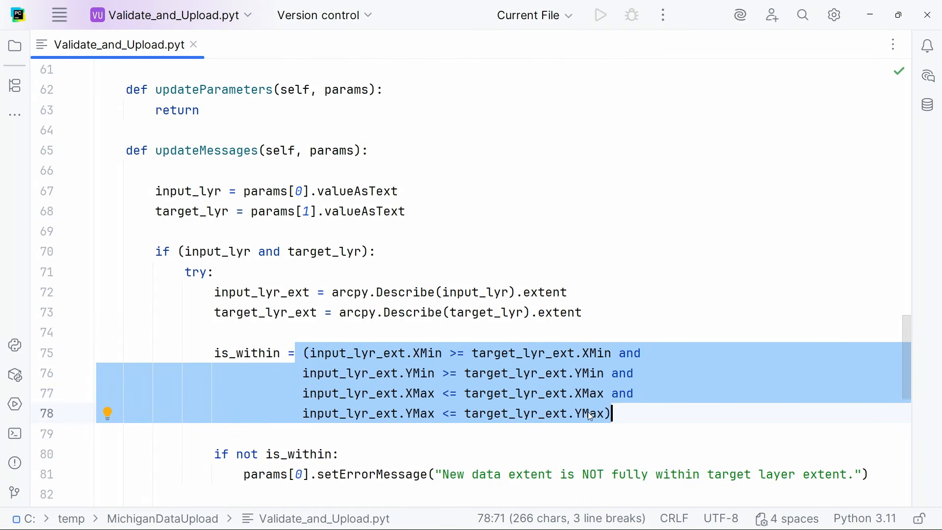
key(alt+Tab)
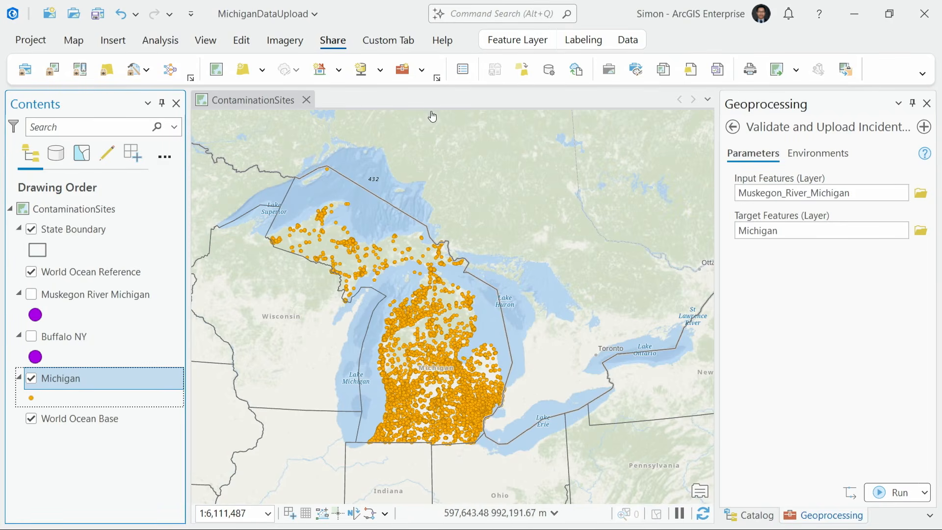
click(422, 70)
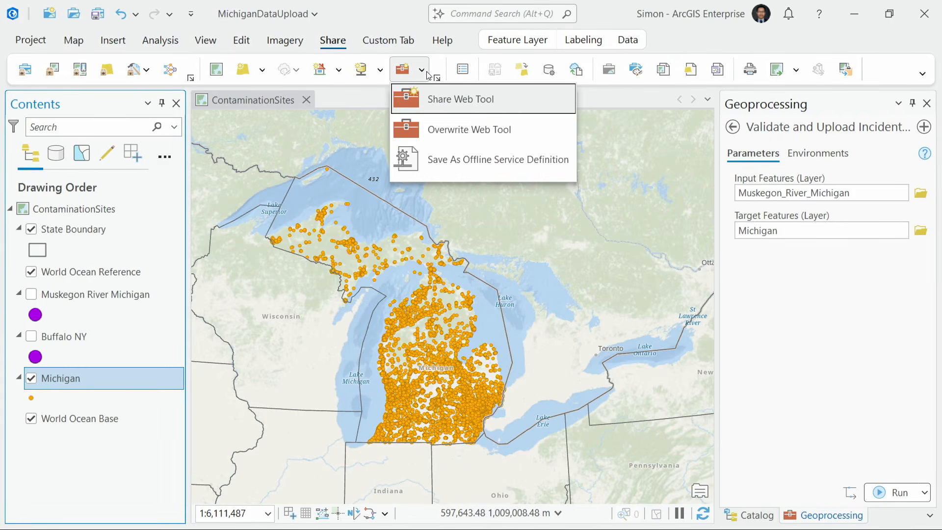
click(533, 92)
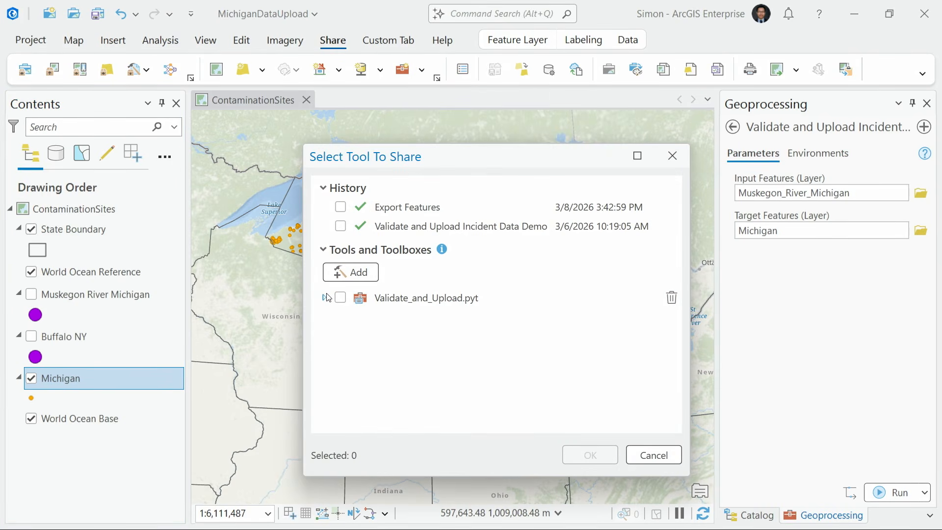
click(324, 297)
click(340, 298)
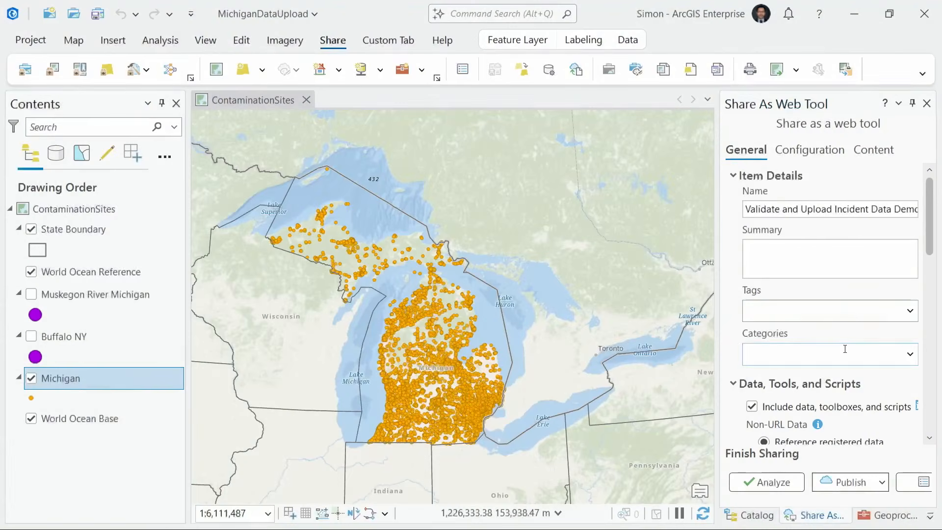
click(821, 151)
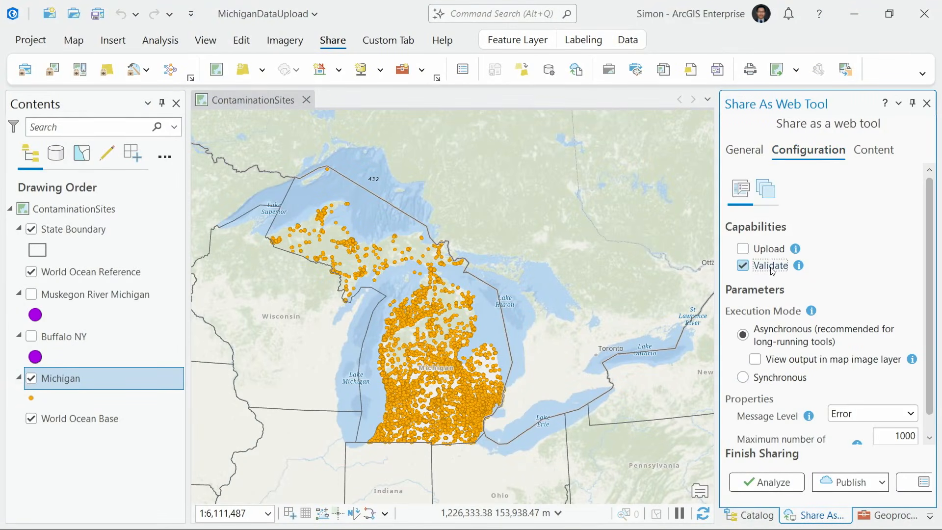
click(852, 482)
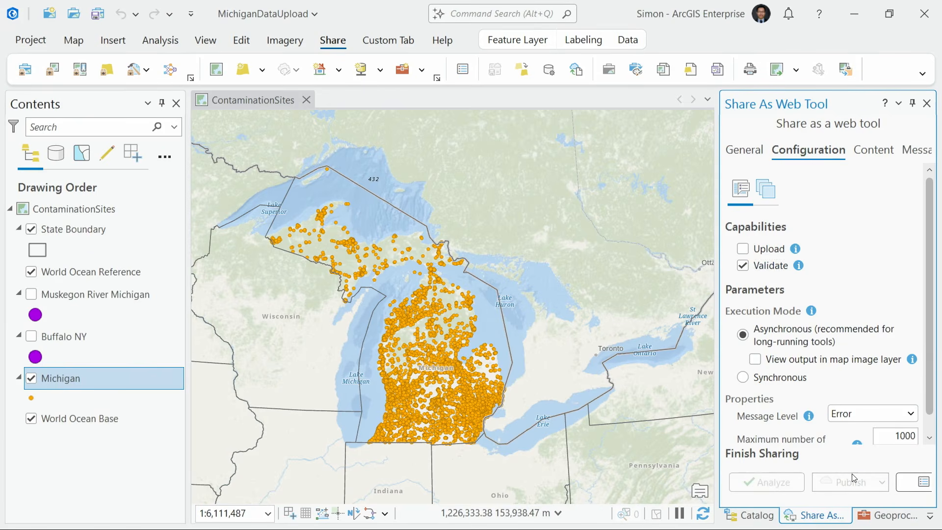
Open the Validate and Upload Incident Data web tool from My Content in the portal
click(769, 516)
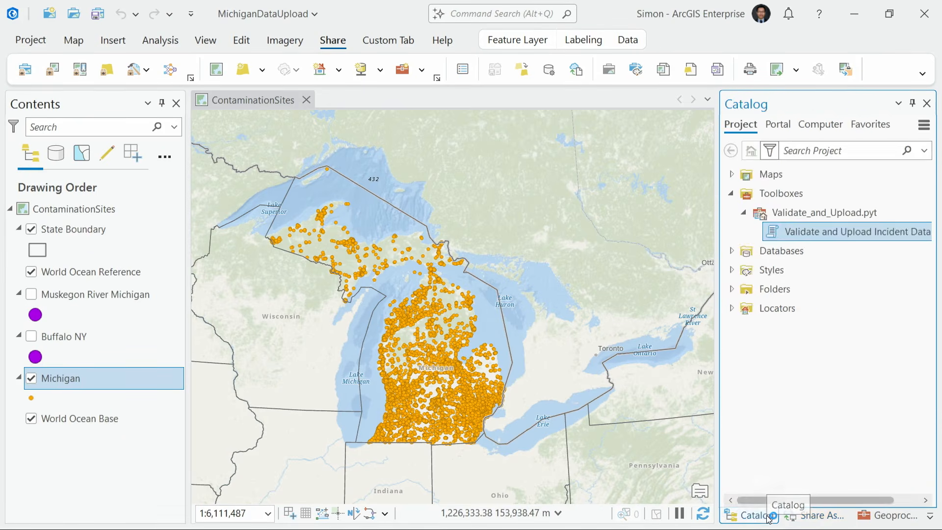
click(779, 126)
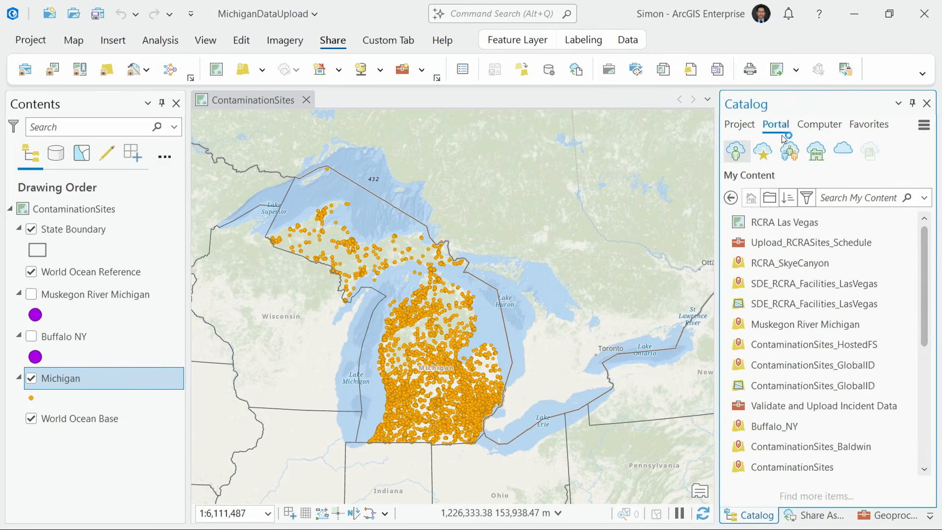
double_click(828, 405)
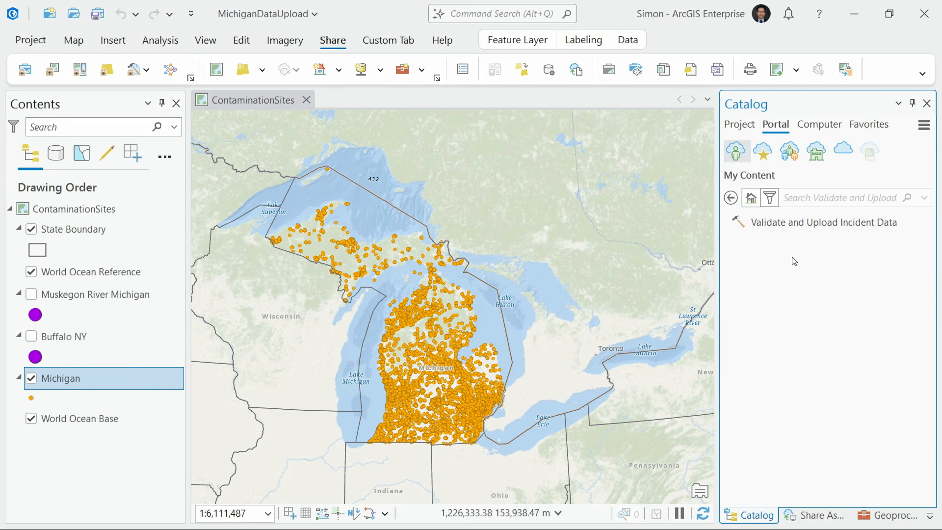
double_click(810, 225)
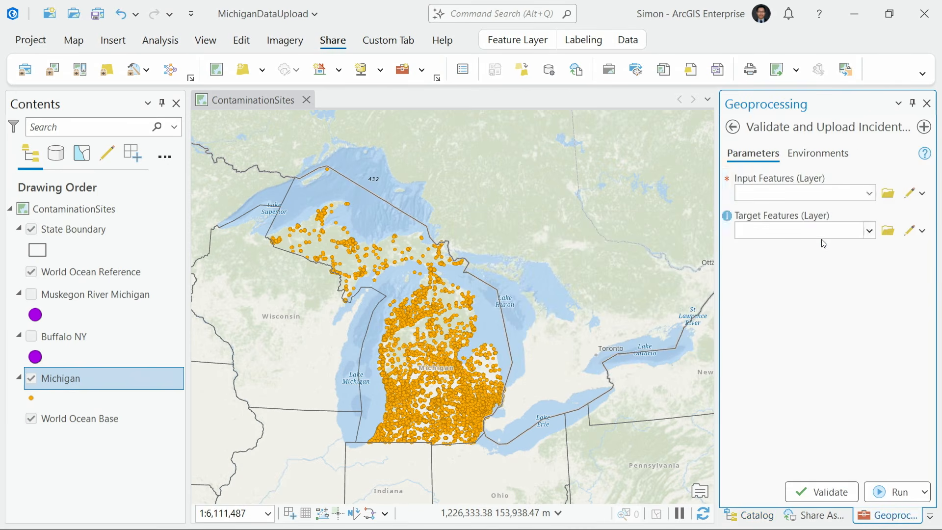
Show the Buffalo NY layer and validate it as the input features against Michigan as the target features
click(32, 337)
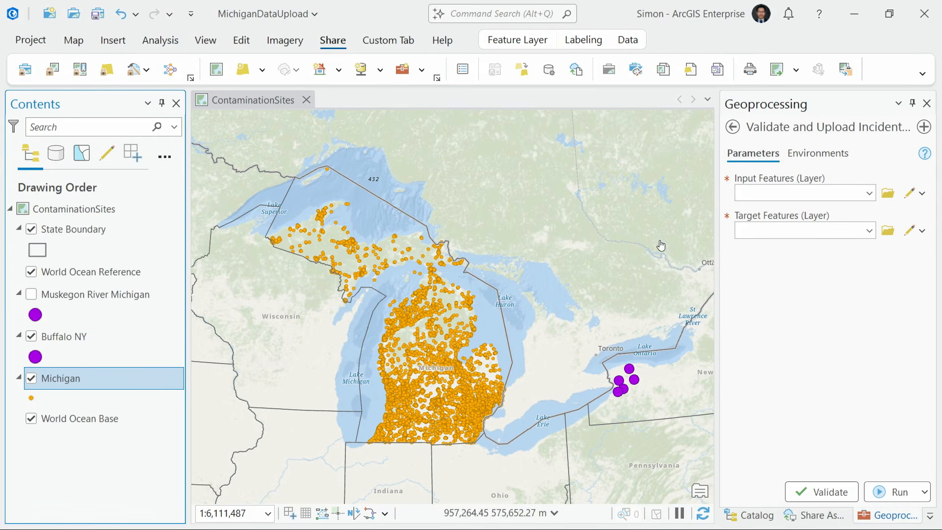
click(868, 193)
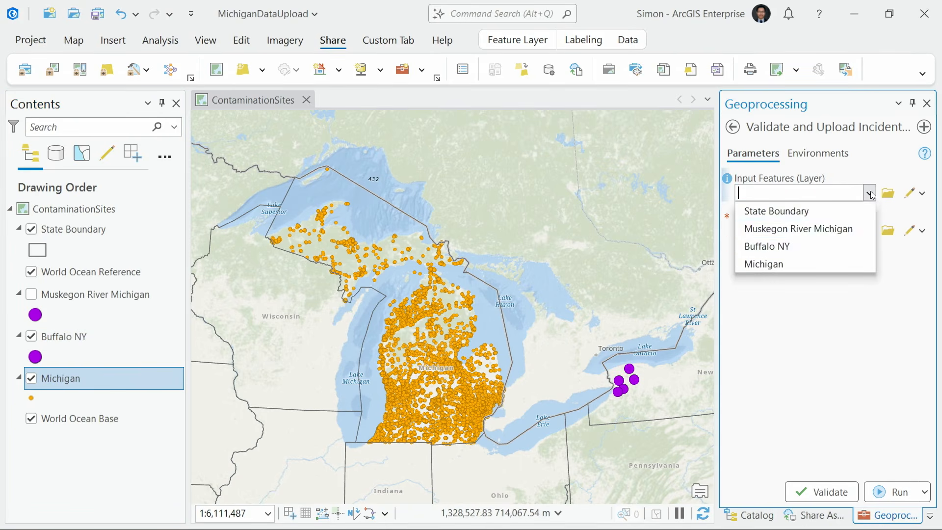
click(824, 246)
click(870, 231)
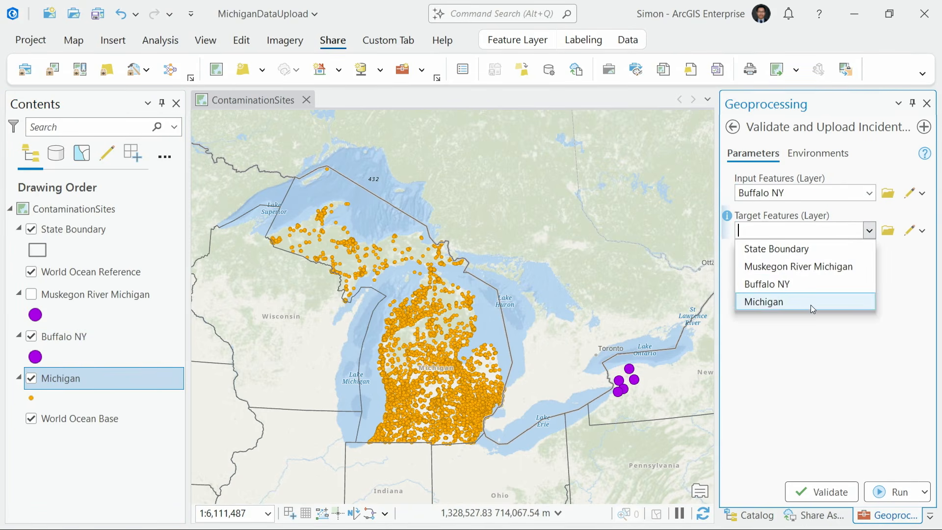
click(810, 304)
click(824, 495)
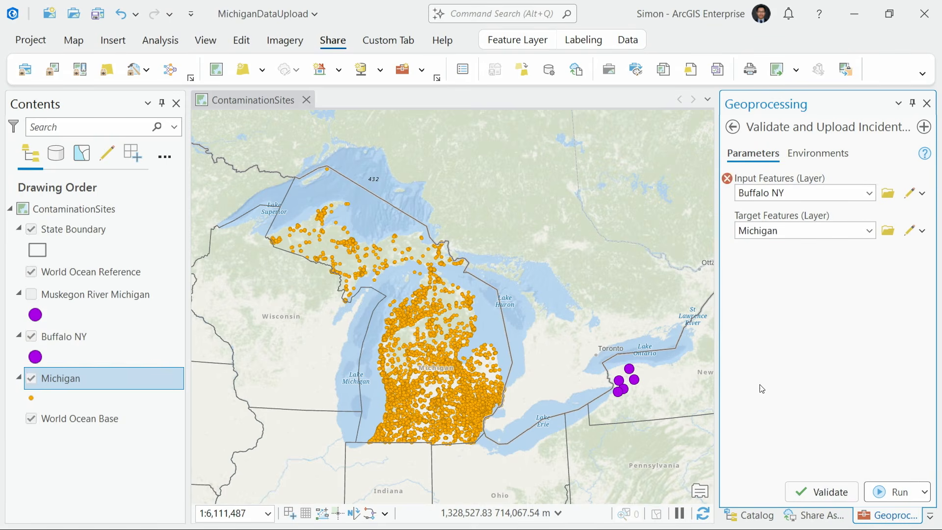
mouse_move(727, 178)
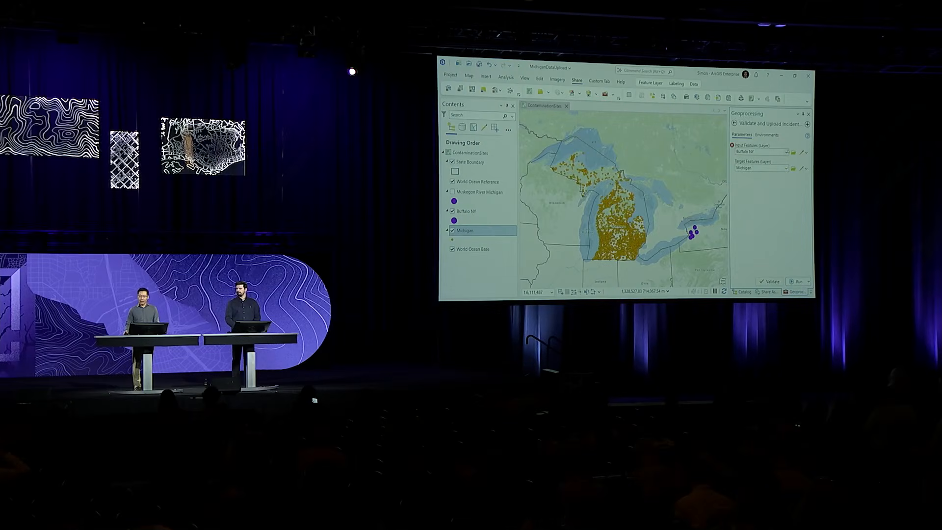
Show the Muskegon River Michigan layer and run the tool with it as input features and Michigan as target
click(452, 192)
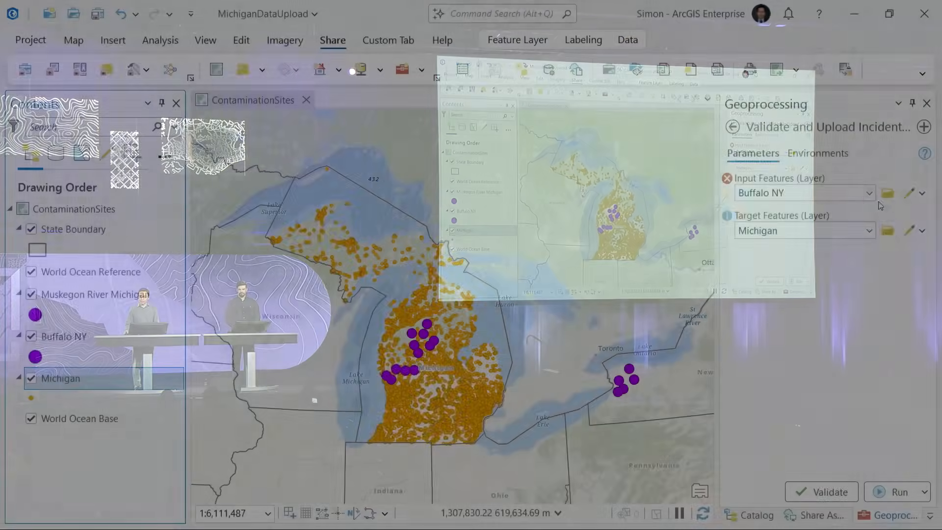
click(787, 152)
click(785, 227)
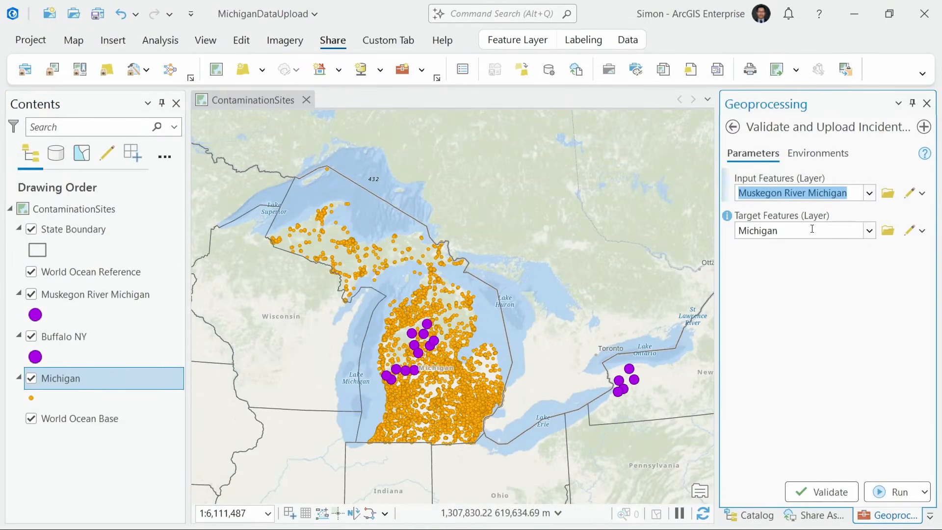
click(883, 492)
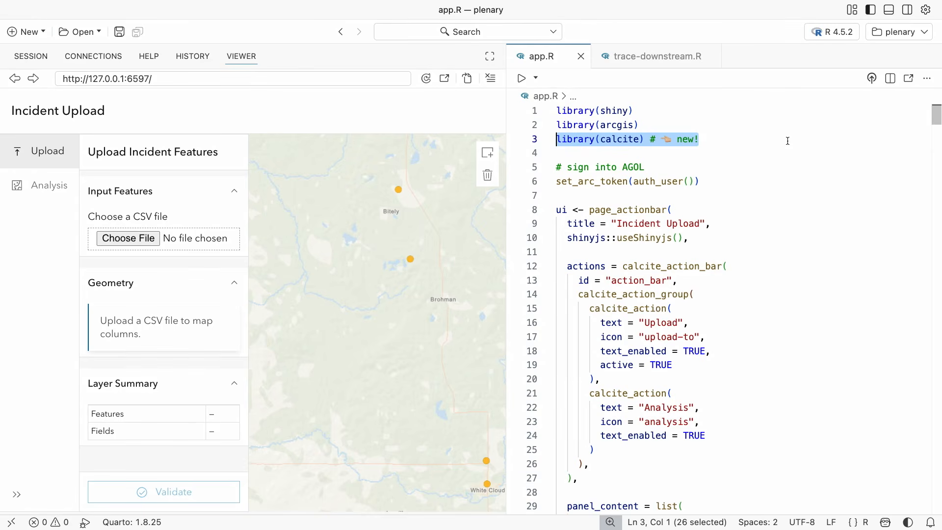
In the Incident Upload app, load yakima.csv as the input features and validate it
drag(663, 112, 540, 109)
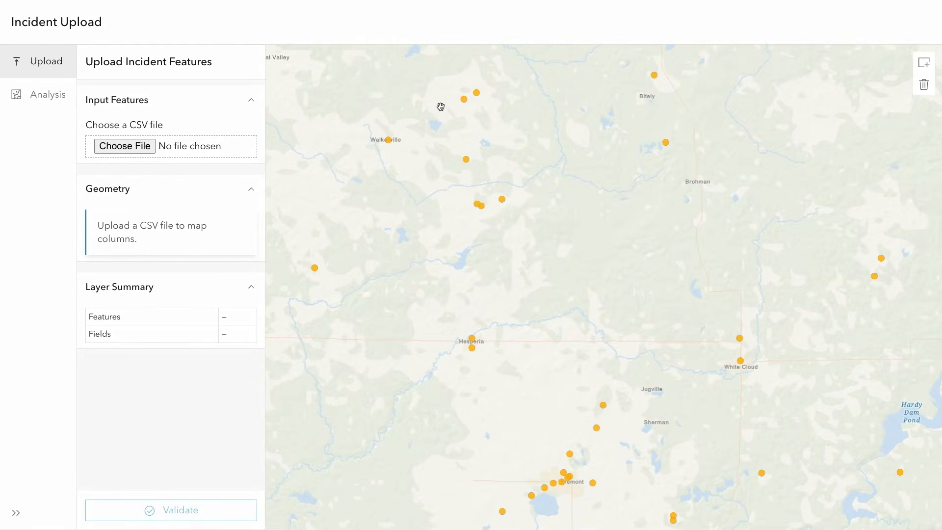
click(122, 146)
click(367, 229)
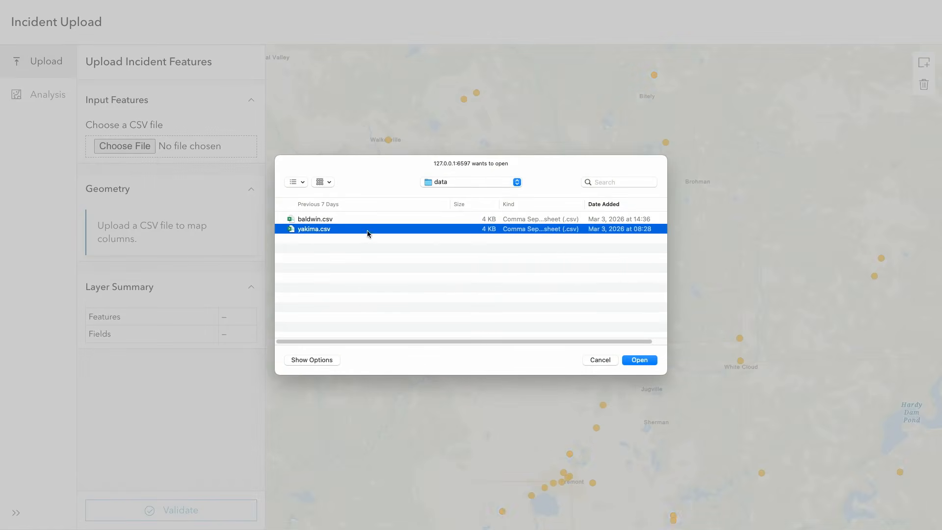
click(639, 360)
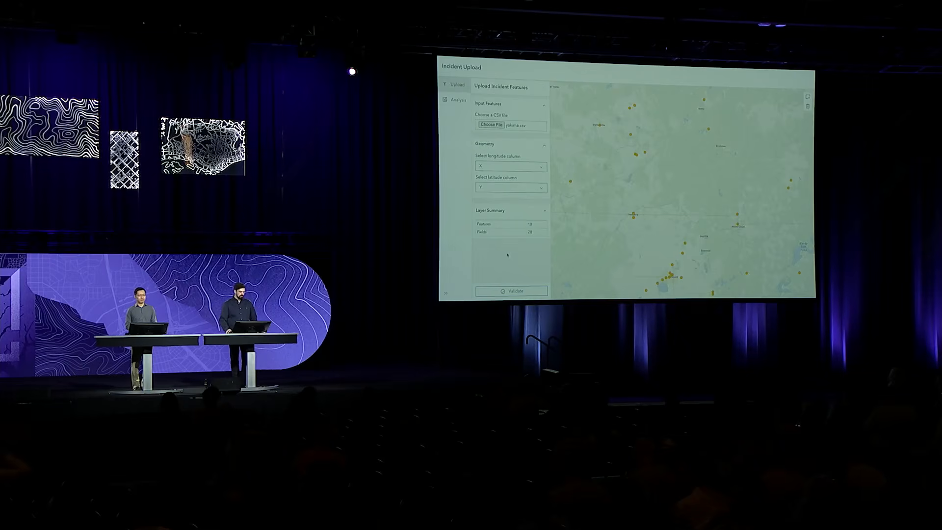
click(509, 294)
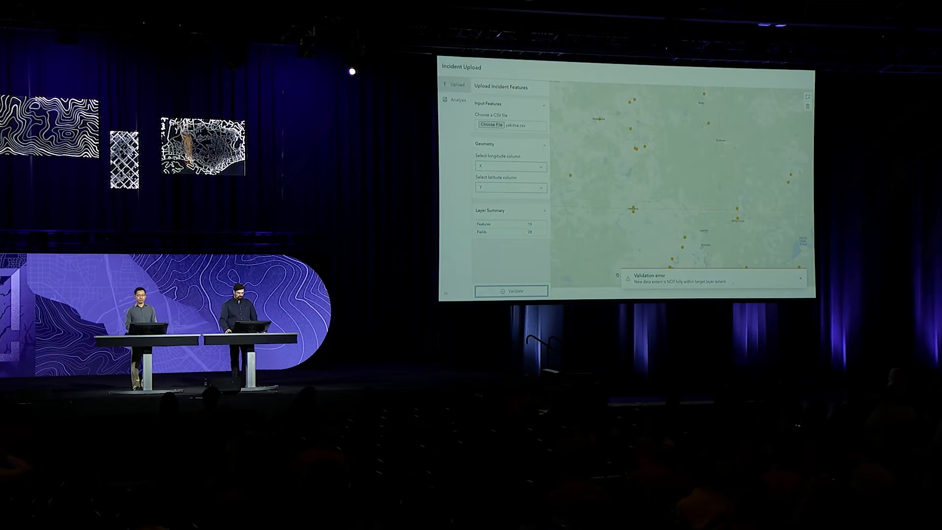
drag(733, 282, 625, 274)
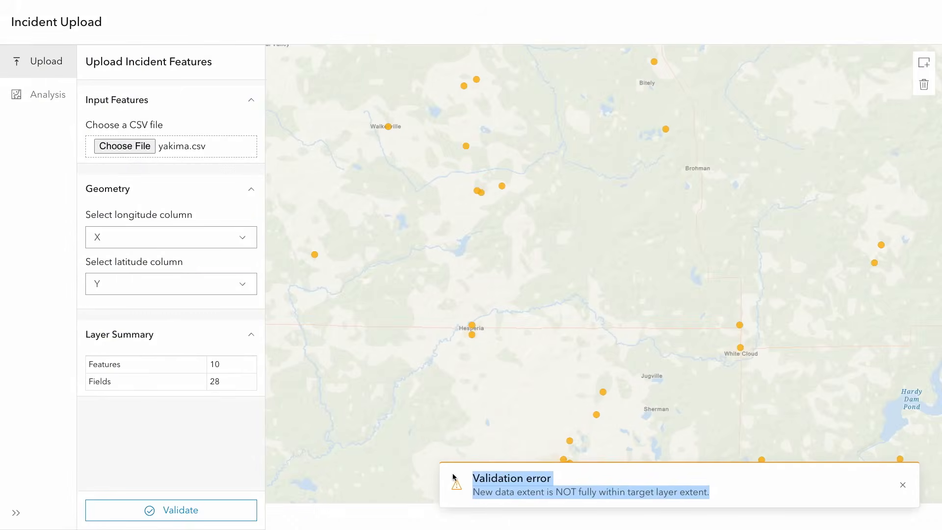
Dismiss the validation notice, load baldwin.csv as the input features instead and validate it
click(903, 486)
click(109, 145)
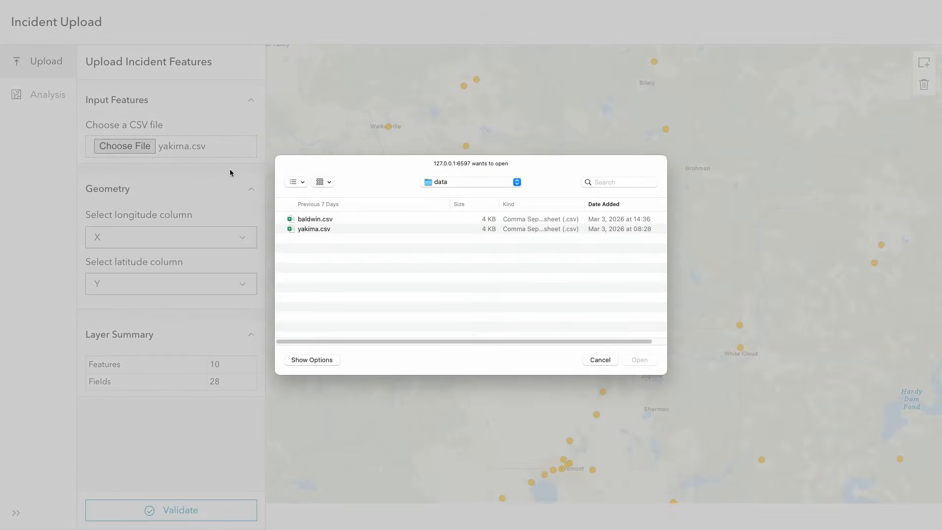
click(340, 217)
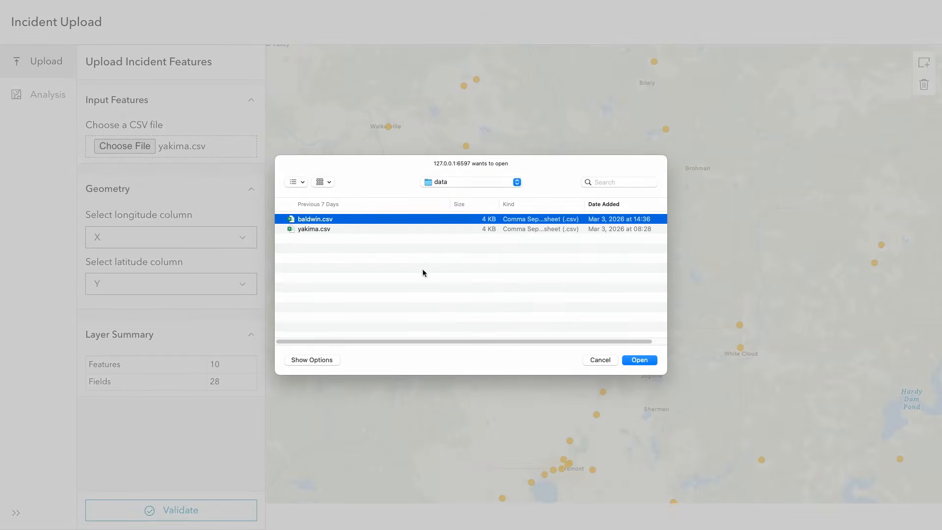
click(648, 364)
click(189, 510)
scroll(429, 367, down, 2)
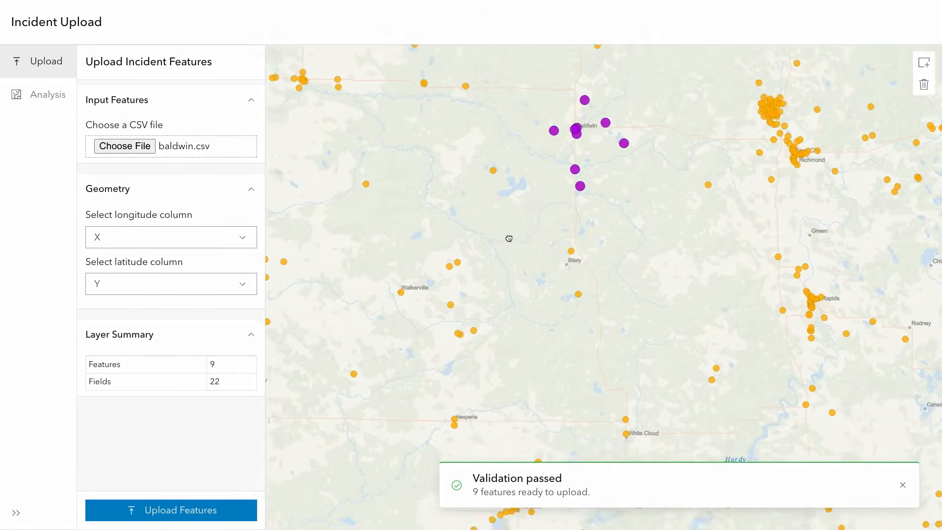
scroll(464, 332, up, 2)
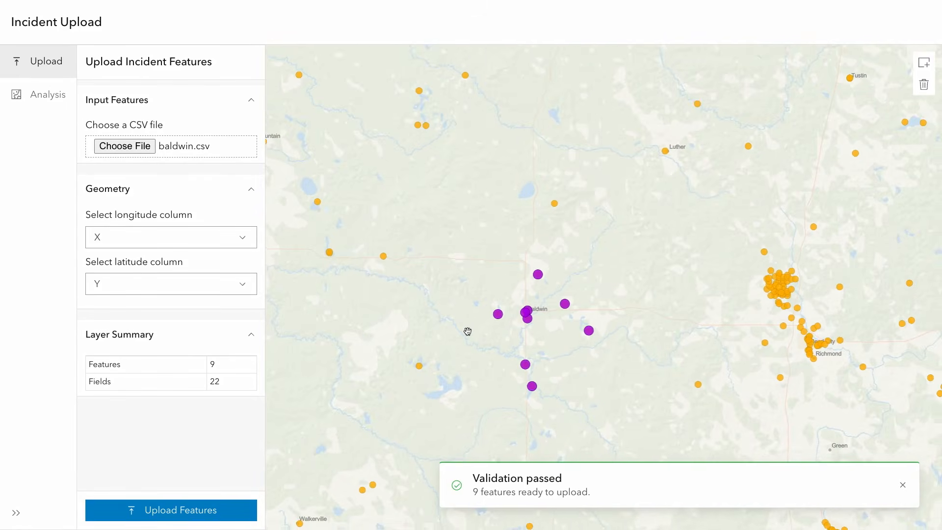
drag(464, 330, 465, 257)
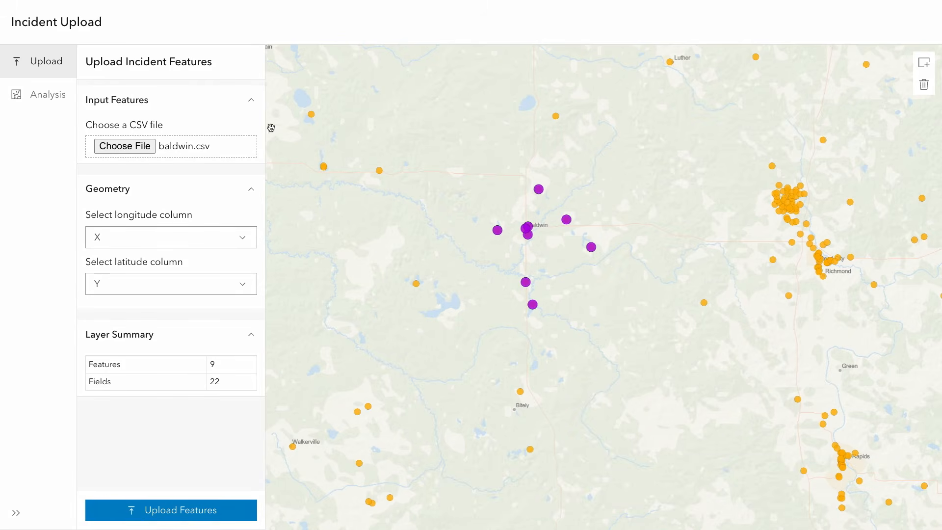
Draw a selection rectangle around the clustered incidents at Baldwin and run Trace Downstream on them
click(22, 104)
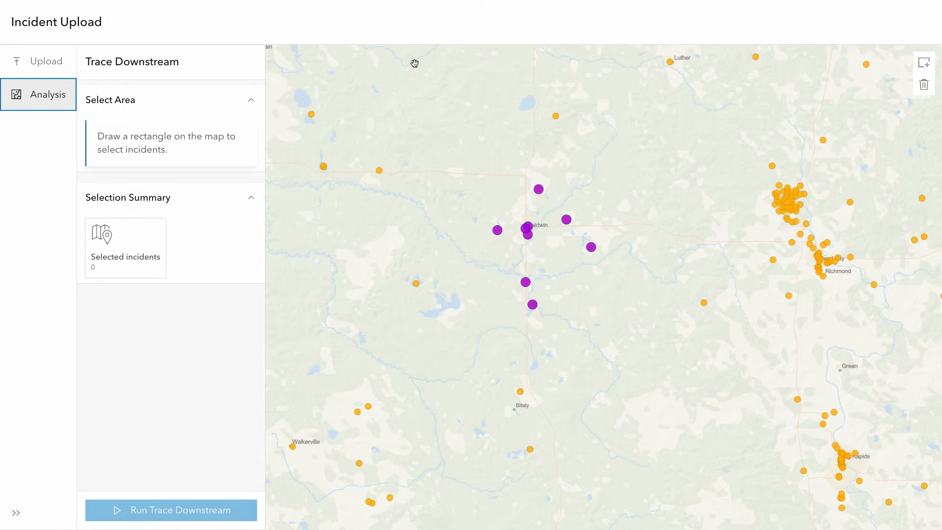
scroll(433, 70, up, 1)
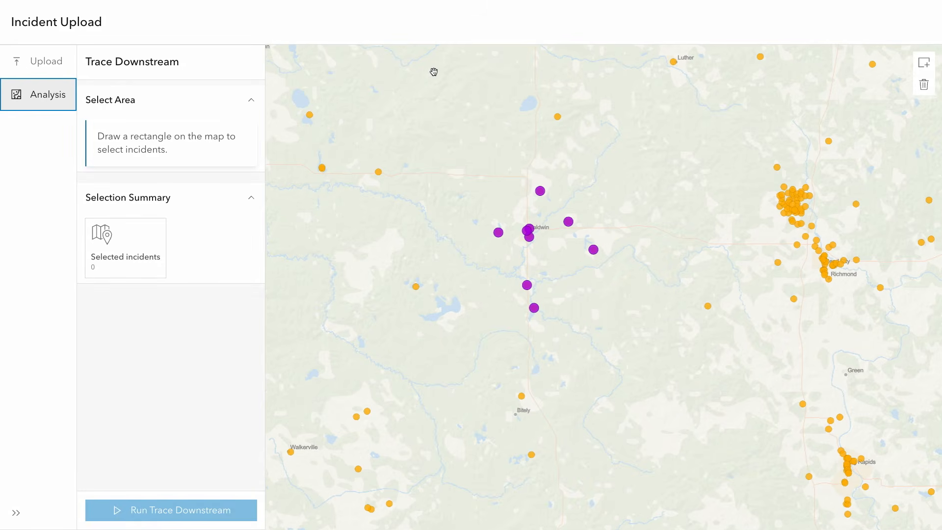
click(924, 62)
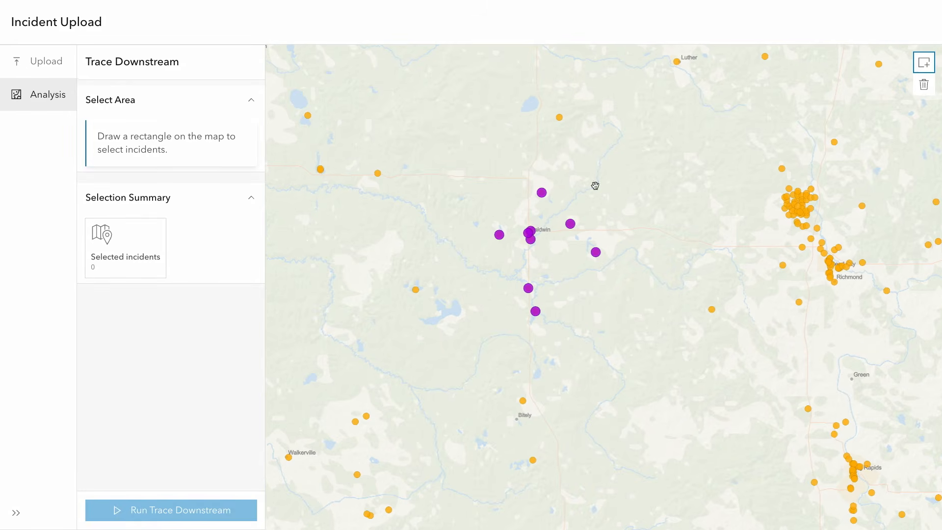
drag(512, 216, 547, 249)
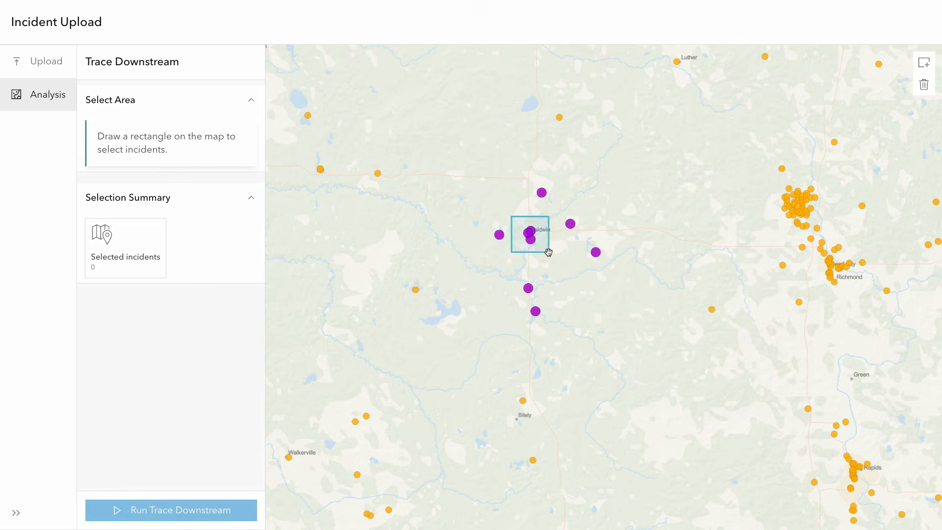
scroll(548, 251, up, 1)
click(187, 510)
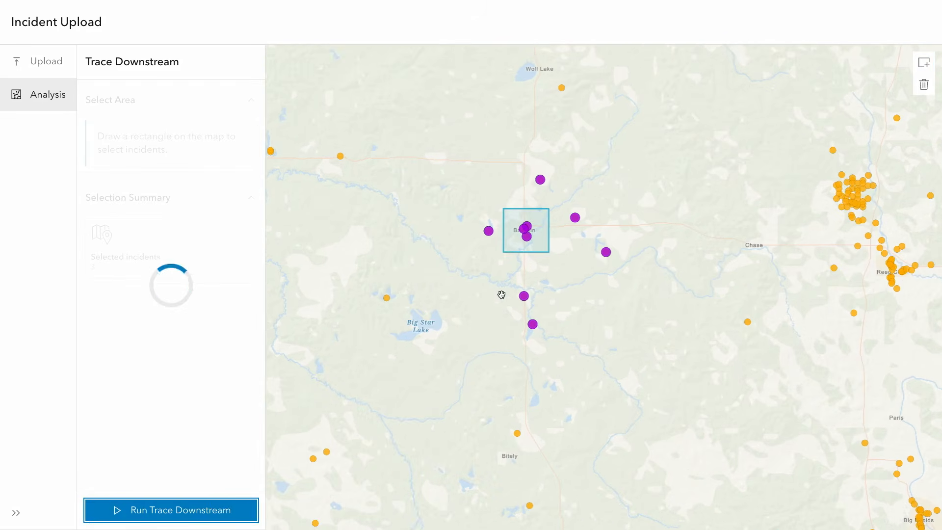
Switch back to the R code editor and open trace-downstream.R to examine the trace_downstream function
scroll(538, 227, up, 1)
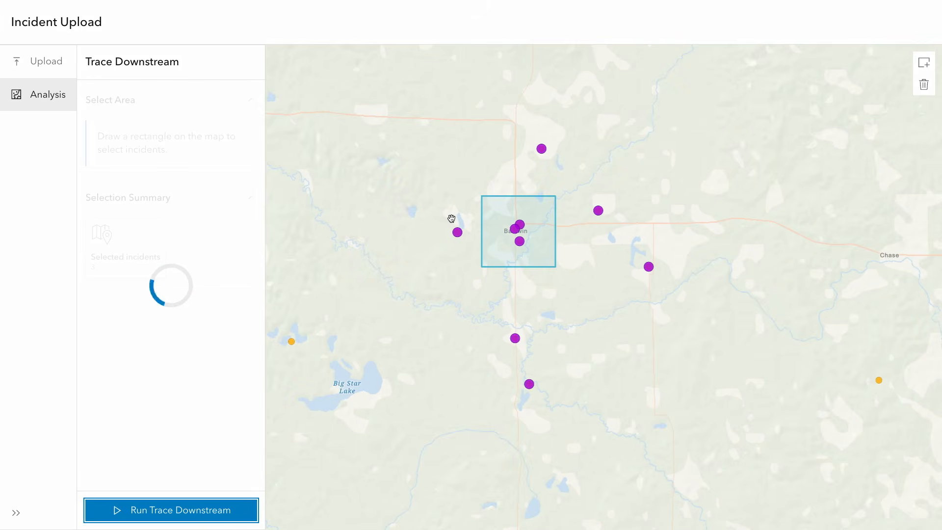
drag(444, 216, 484, 215)
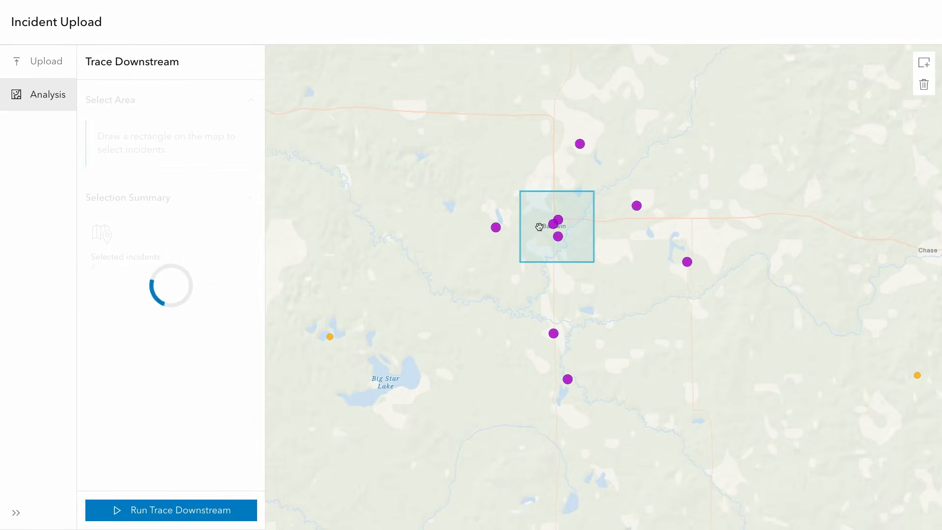
drag(464, 251, 572, 260)
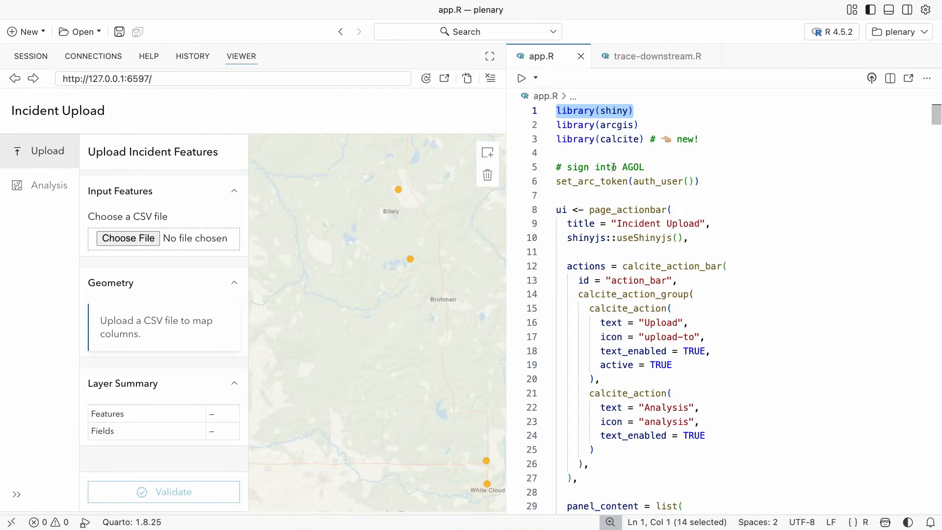
click(644, 56)
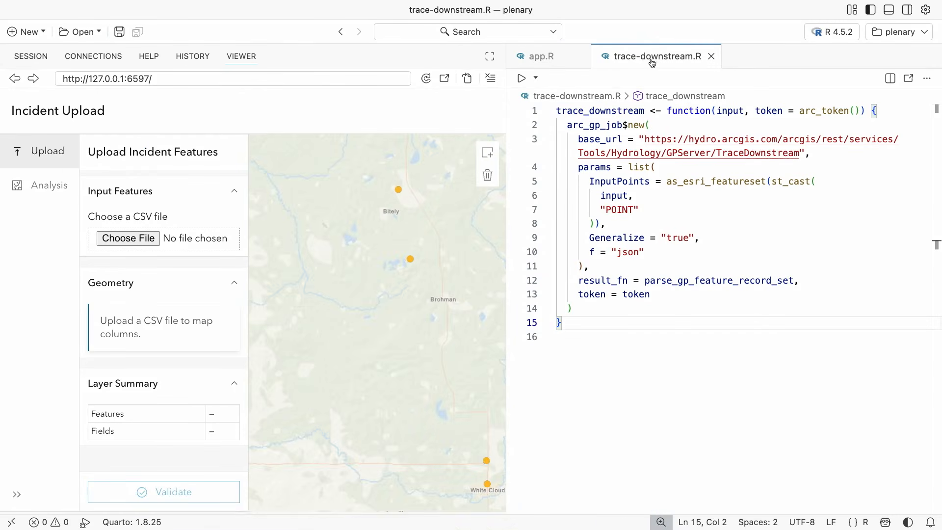